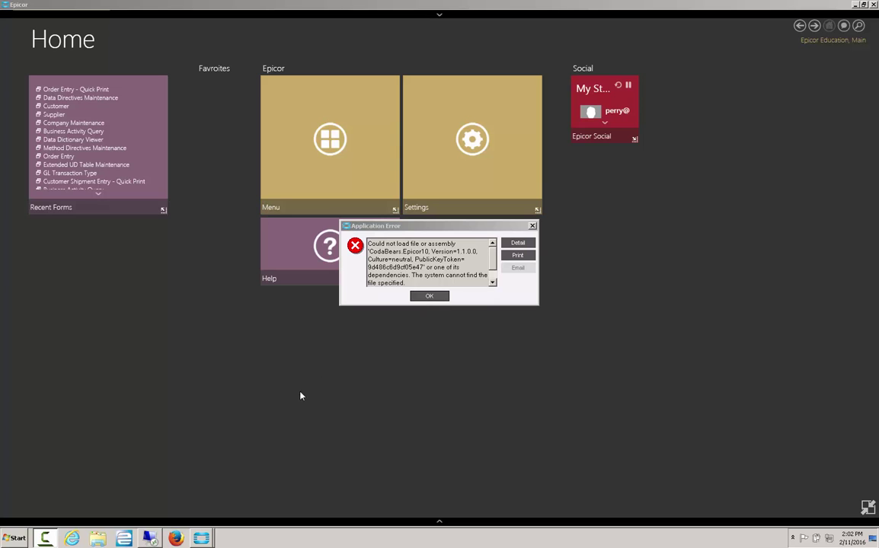
# Step: Switch to the remote server desktop and dismiss the CodaBears.Epicor10 assembly load error
pyautogui.click(160, 538)
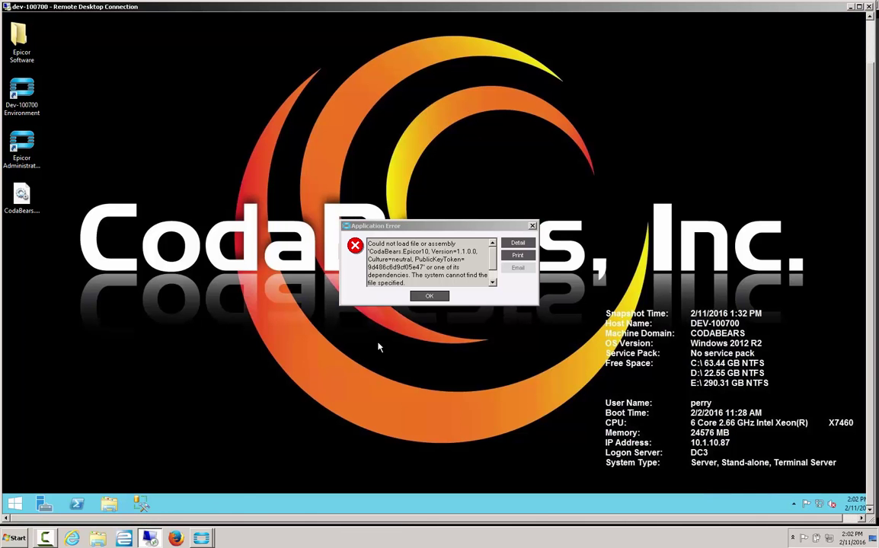
pyautogui.click(425, 297)
# Step: Dismiss the follow-up exception, close Sales Order Entry, and maximize the remote session
pyautogui.click(425, 299)
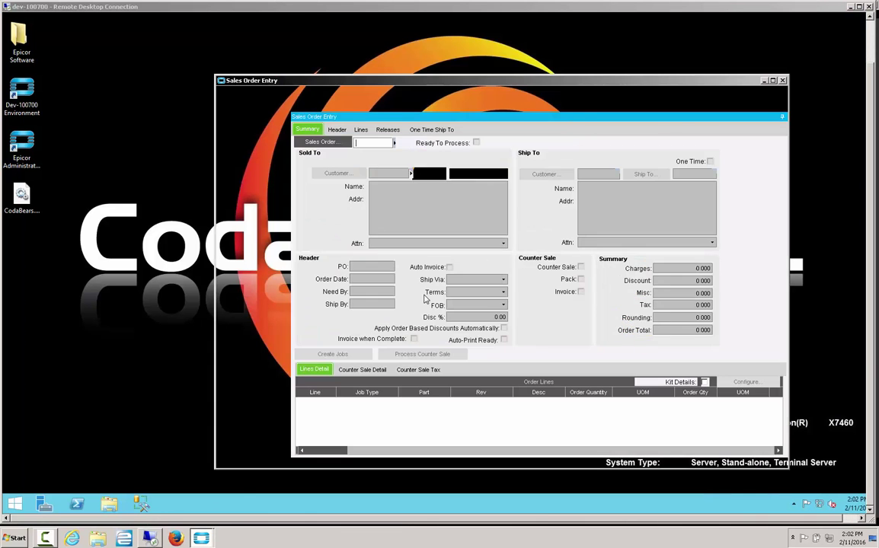
pyautogui.click(782, 80)
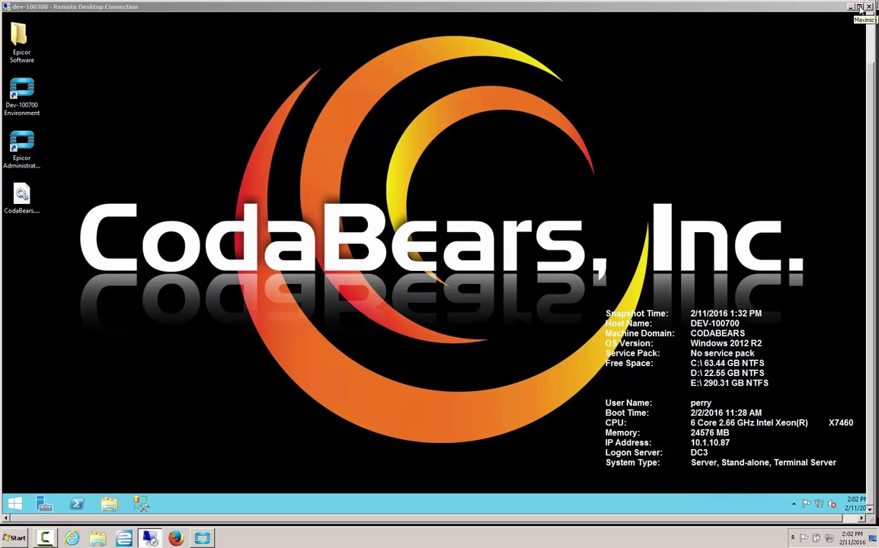
pyautogui.click(860, 7)
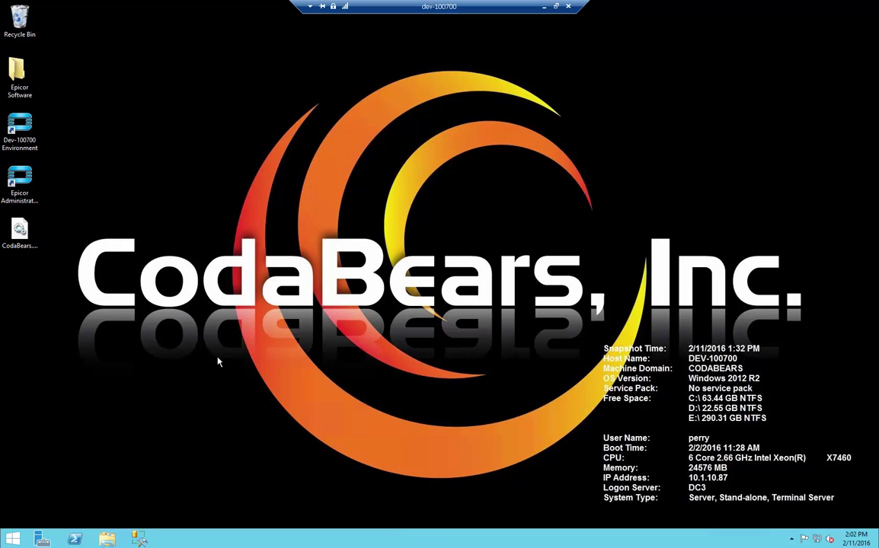
pyautogui.click(108, 540)
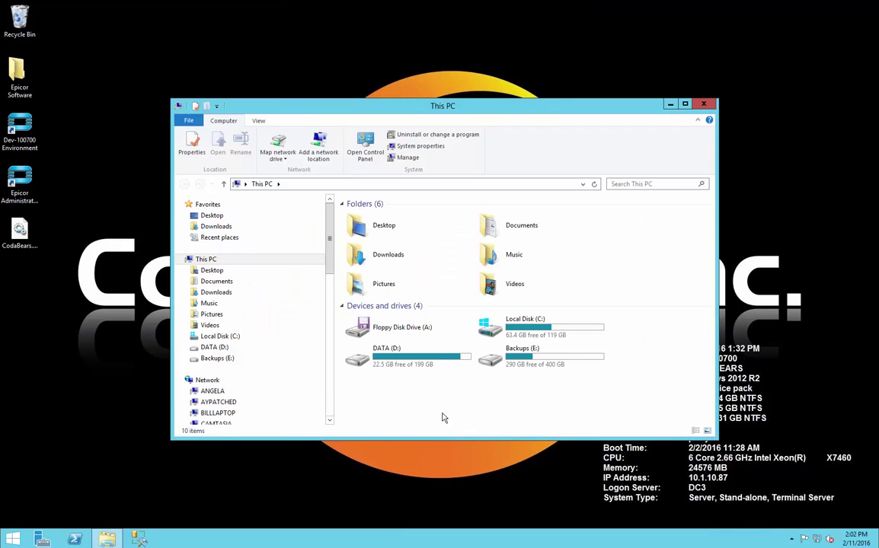
# Step: Browse to C:\Epicor\ERP10\ERP10.0.700\ClientDeployment\Client\Config and open Dev-100700 in Notepad
pyautogui.doubleClick(542, 328)
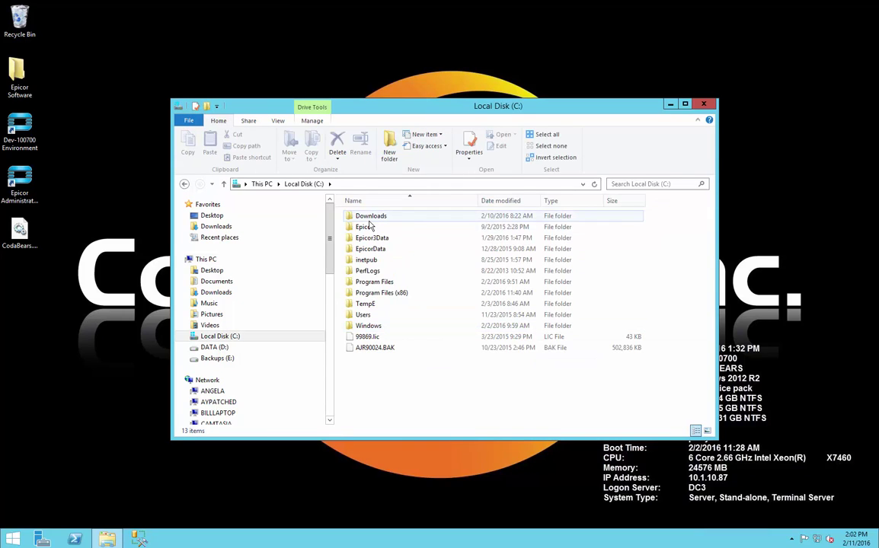
pyautogui.doubleClick(373, 227)
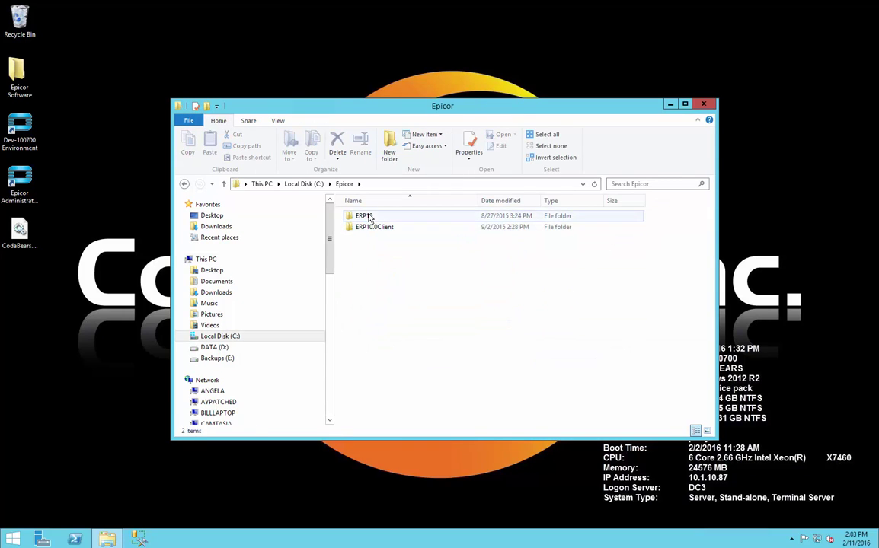
pyautogui.doubleClick(370, 218)
pyautogui.doubleClick(371, 217)
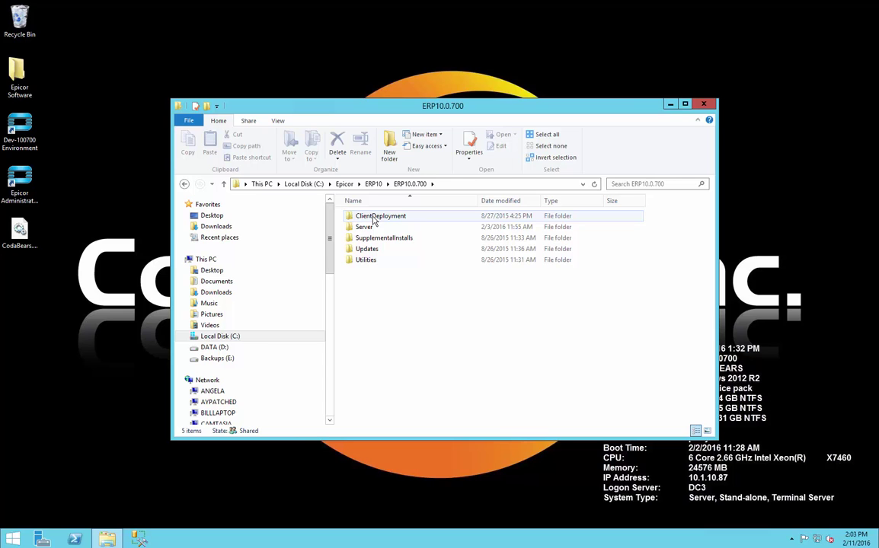
pyautogui.doubleClick(374, 218)
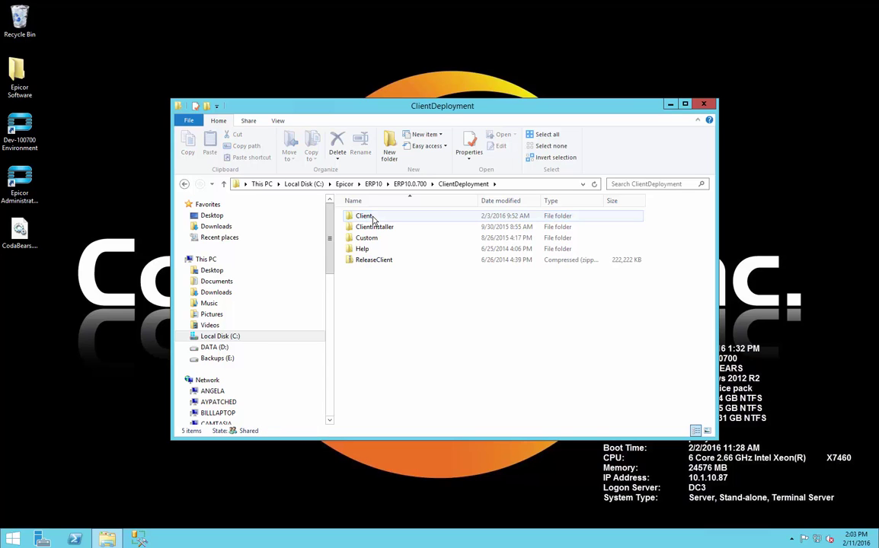
pyautogui.doubleClick(374, 217)
pyautogui.doubleClick(373, 217)
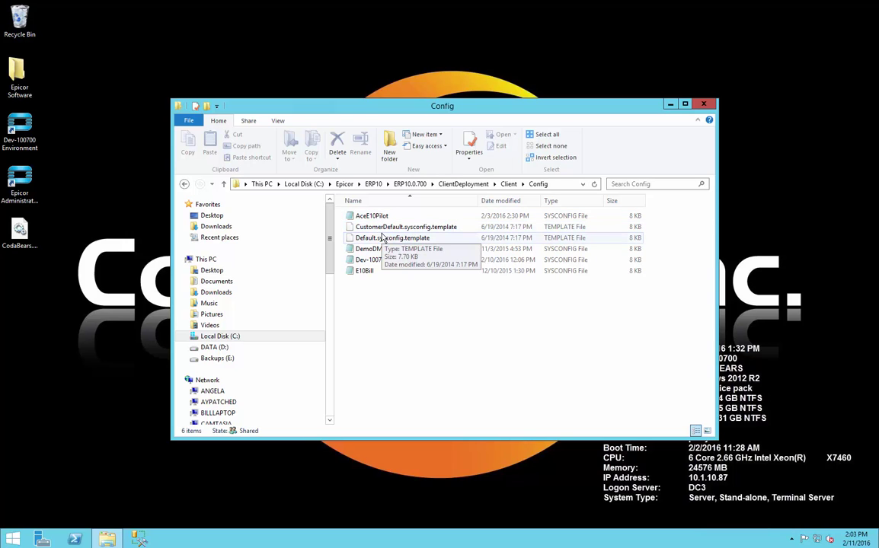
pyautogui.doubleClick(388, 262)
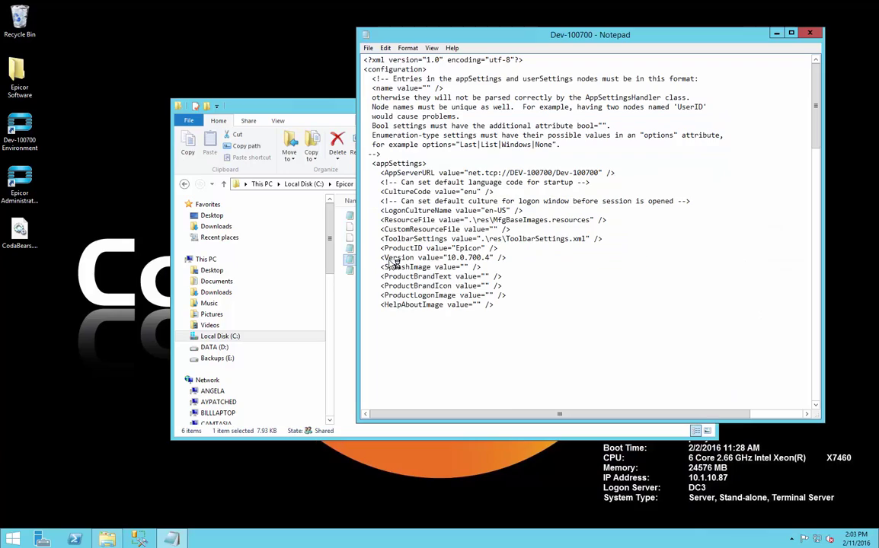
# Step: In the <customizations> section, change the HF1 version's final digit from 6 to 7 and save
pyautogui.scroll(-20, 497, 229)
pyautogui.scroll(-8, 498, 229)
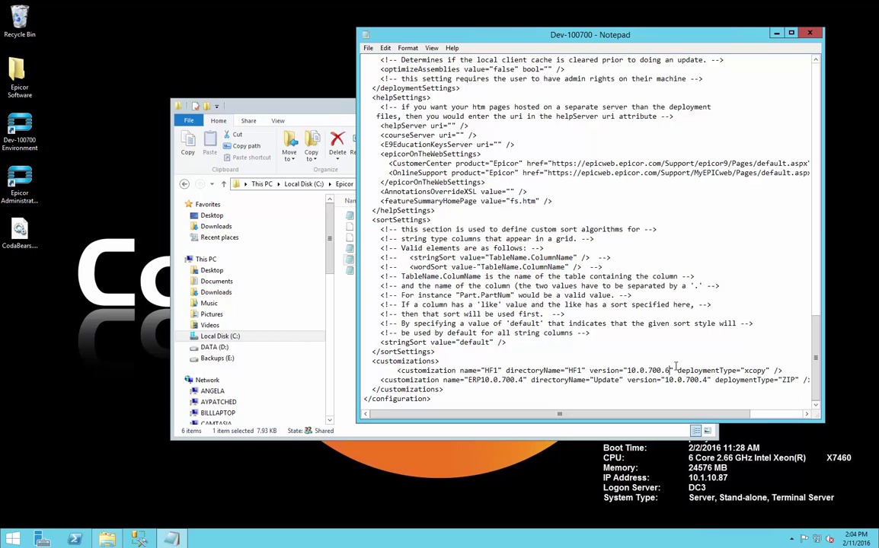
pyautogui.press('BackSpace')
pyautogui.write('7')
pyautogui.click(368, 48)
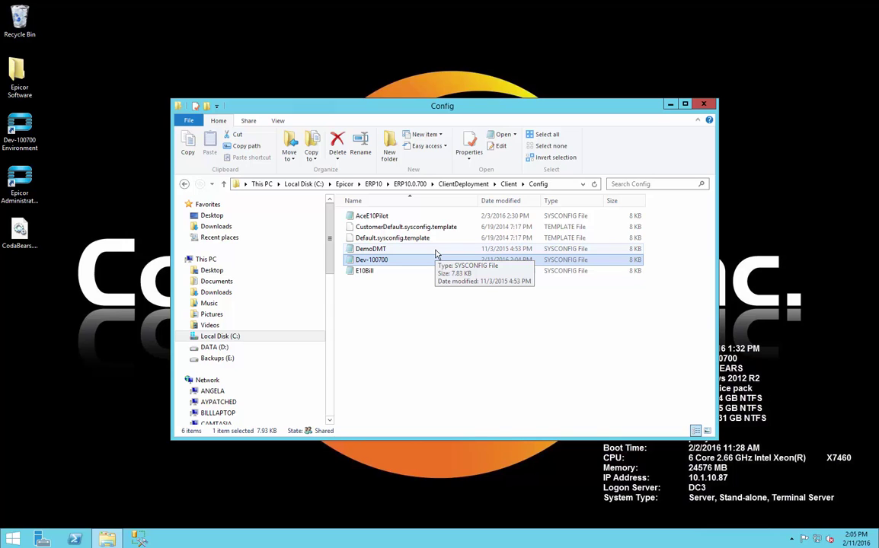
# Step: Go back up to ClientDeployment and open the Custom\Client\HF1 folder
pyautogui.click(184, 184)
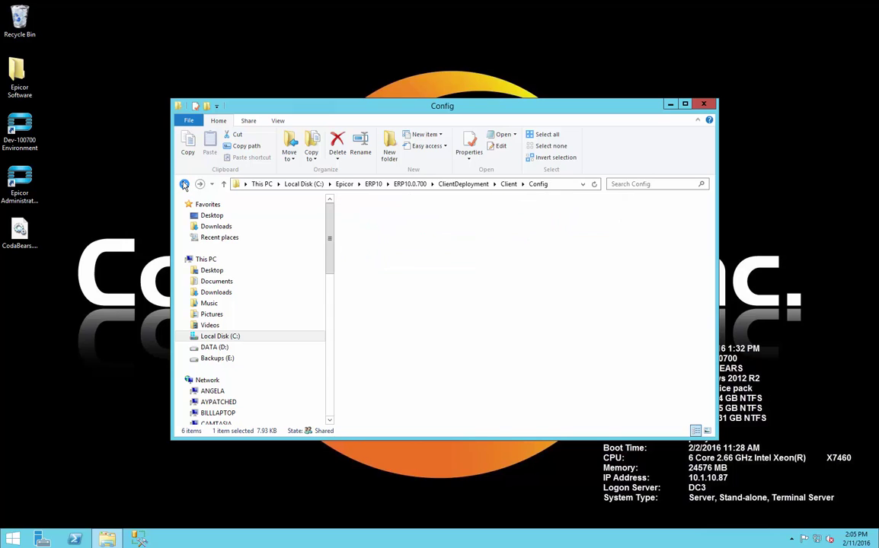
pyautogui.click(184, 184)
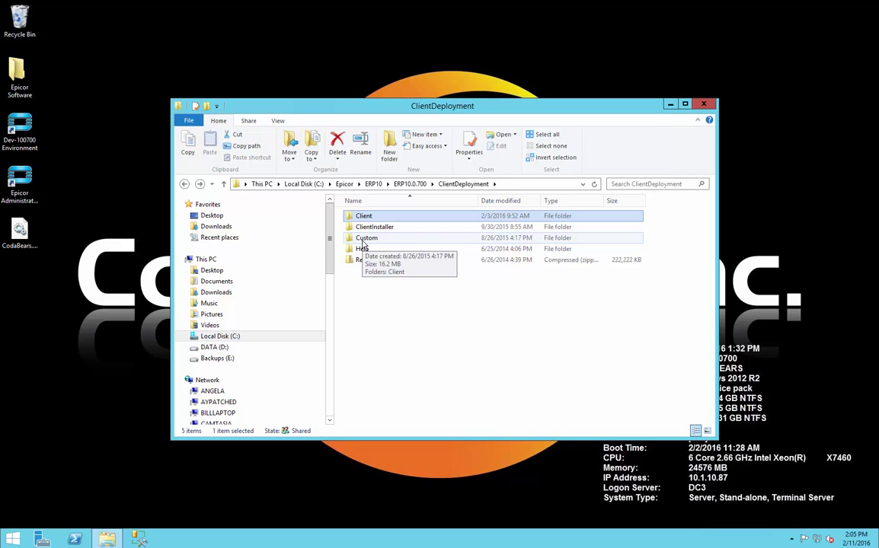
pyautogui.doubleClick(362, 239)
pyautogui.click(364, 221)
pyautogui.doubleClick(364, 218)
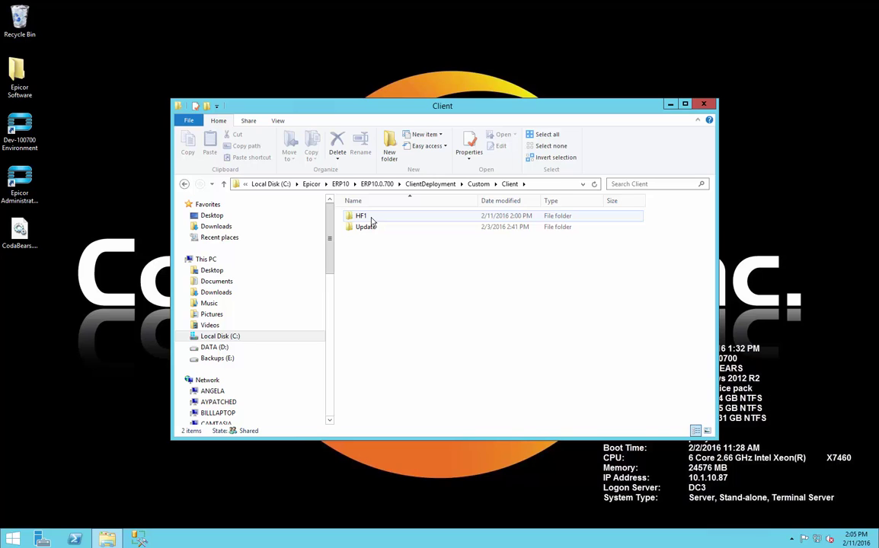
pyautogui.doubleClick(372, 219)
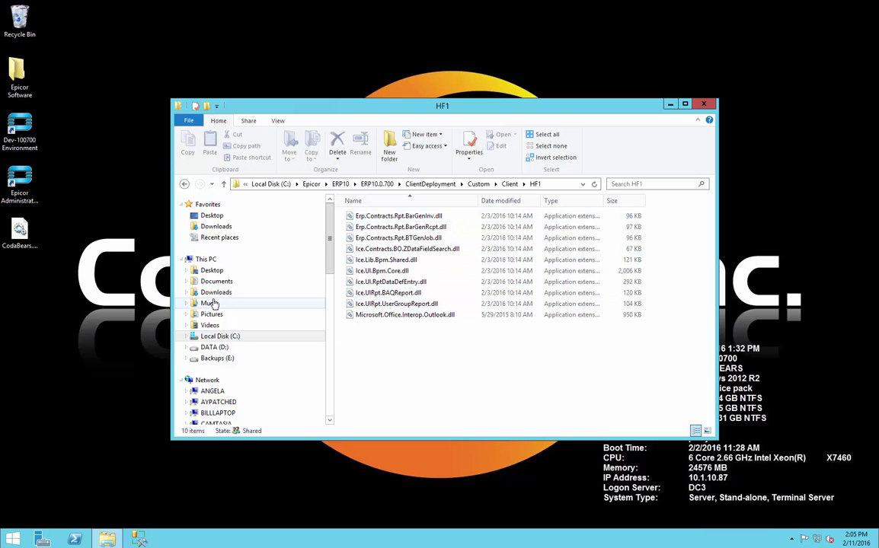
# Step: Drag CodaBears.Epicor10.dll from the desktop into HF1, approve admin permission, and exit full screen
pyautogui.click(19, 237)
pyautogui.moveTo(19, 237); pyautogui.dragTo(402, 352)
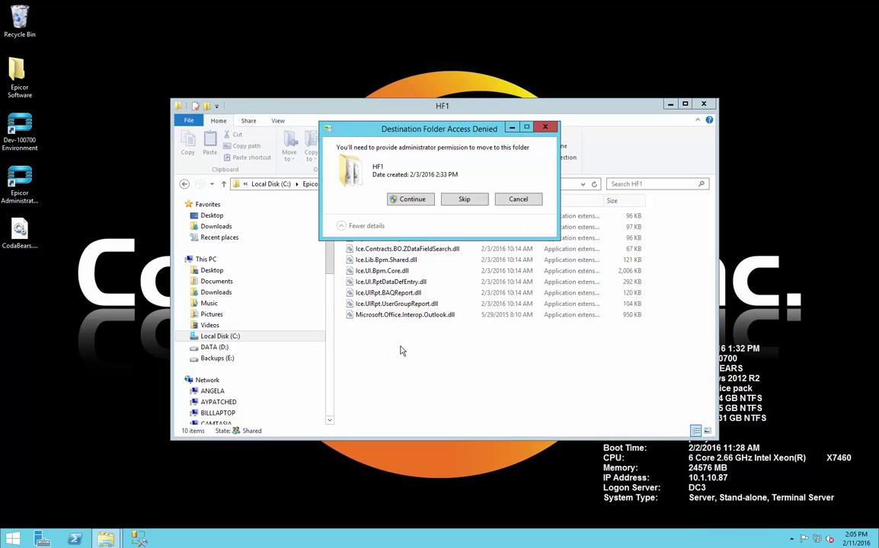
pyautogui.click(415, 200)
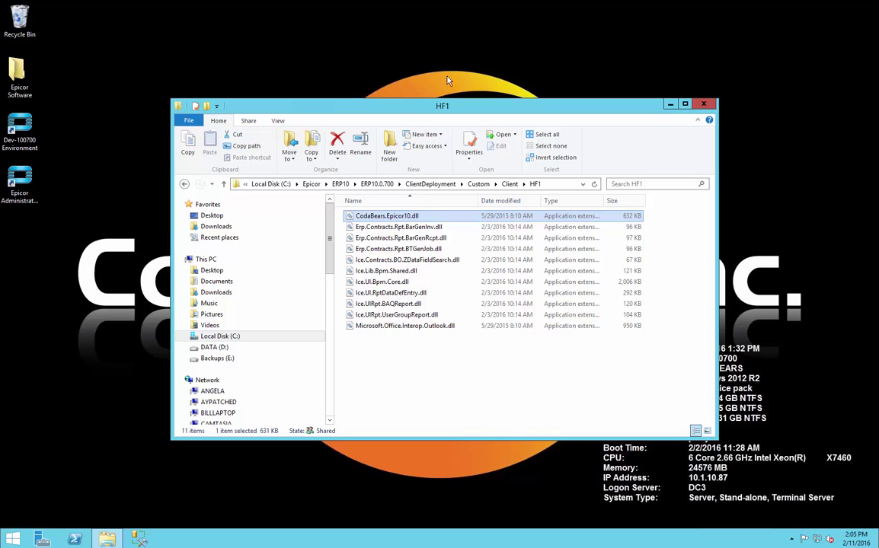
pyautogui.moveTo(455, 3)
pyautogui.click(556, 7)
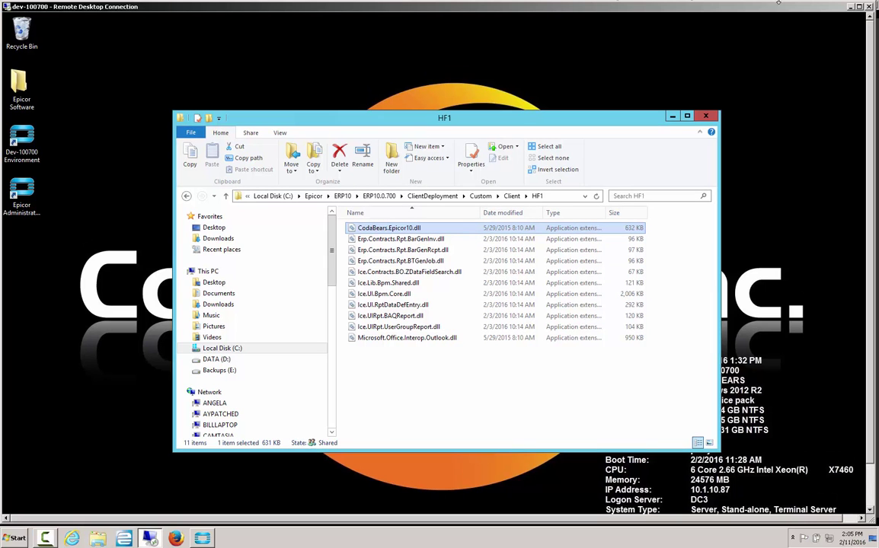
# Step: Minimize the remote session, close the local Epicor client, and relaunch Dev-100700 Environment
pyautogui.click(846, 4)
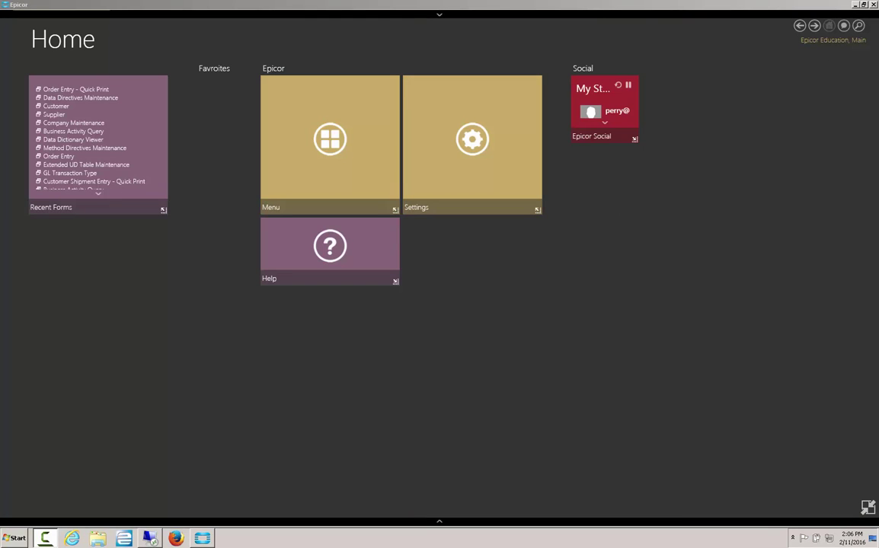
pyautogui.click(873, 5)
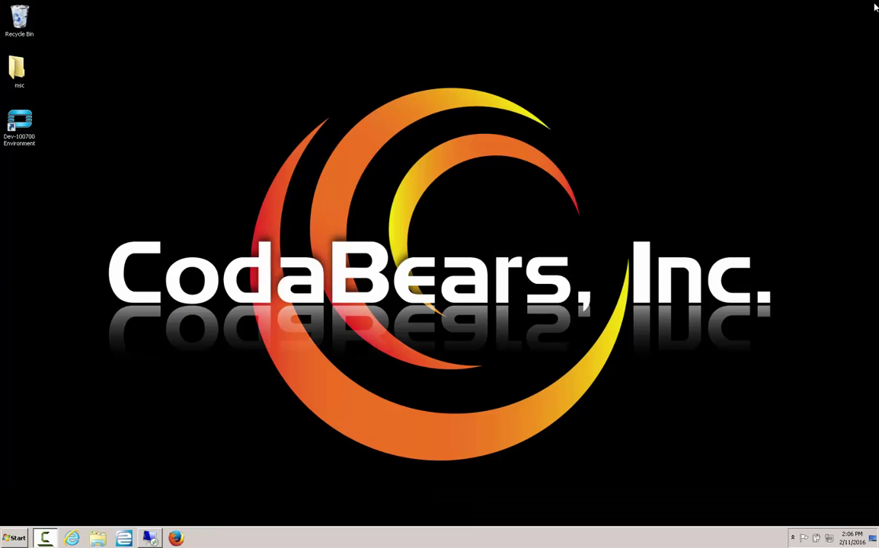
pyautogui.doubleClick(17, 118)
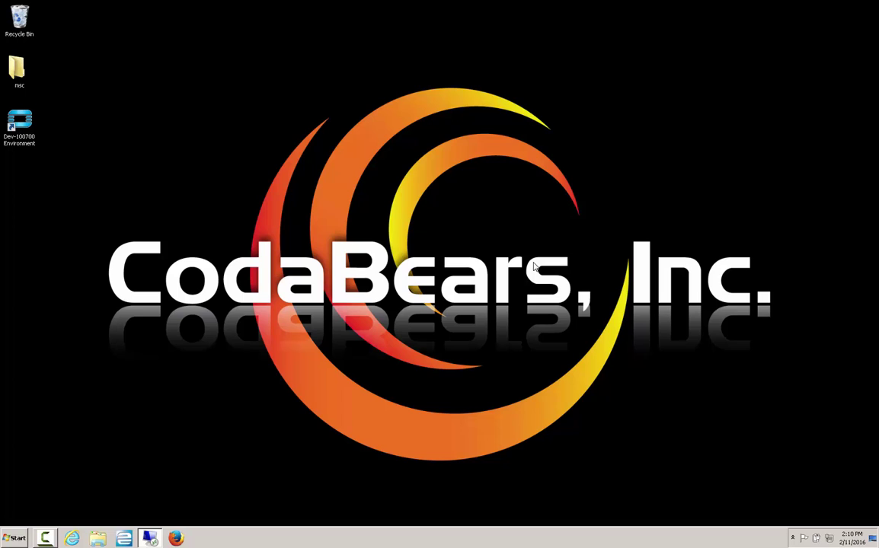
pyautogui.doubleClick(36, 130)
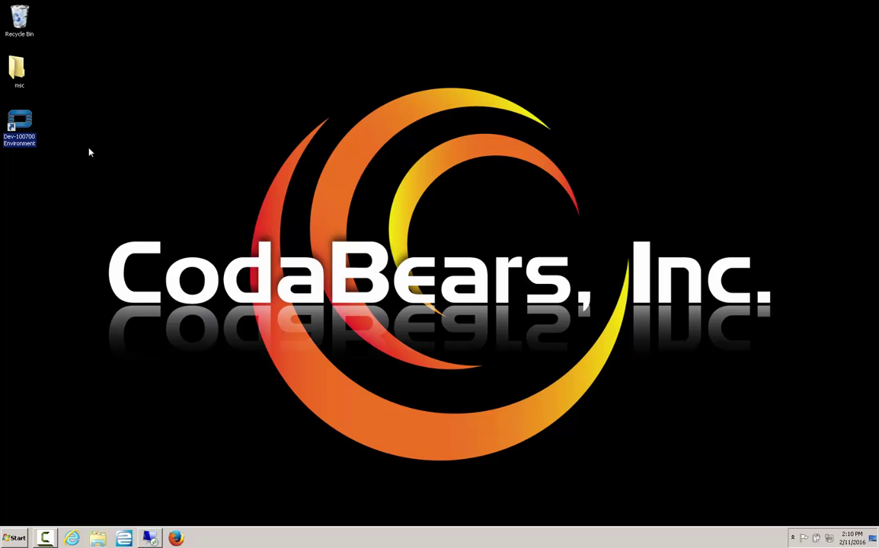
# Step: Log in with the user name and password, then open Order Entry - Quick Print
pyautogui.write('manager')
pyautogui.press('Tab')
pyautogui.write('manager')
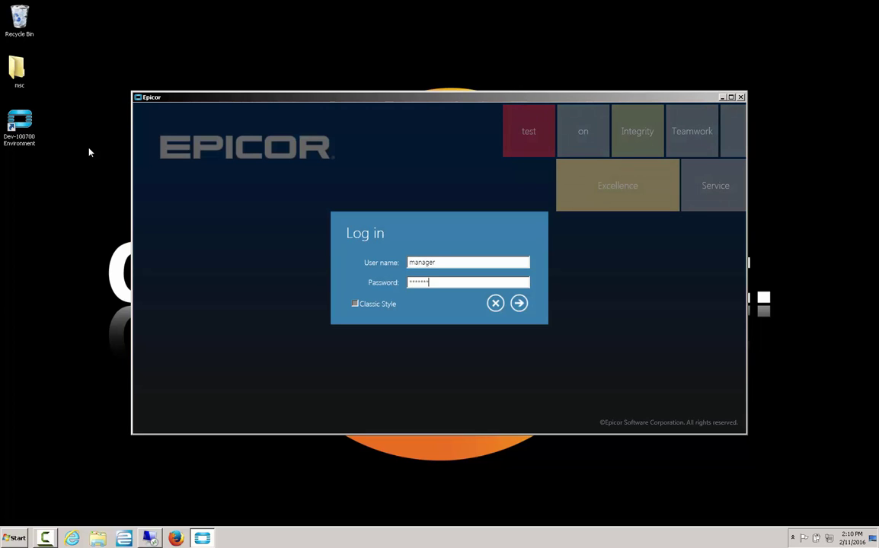
pyautogui.press('Return')
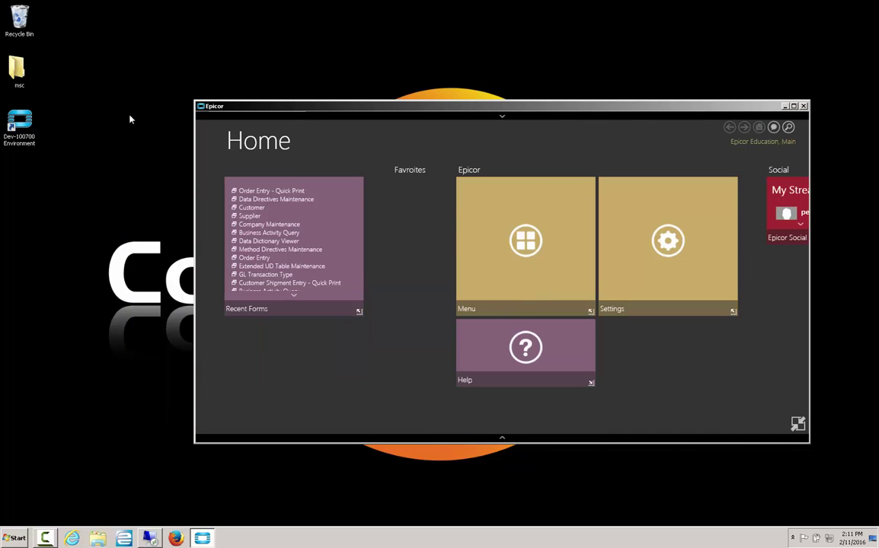
pyautogui.click(272, 191)
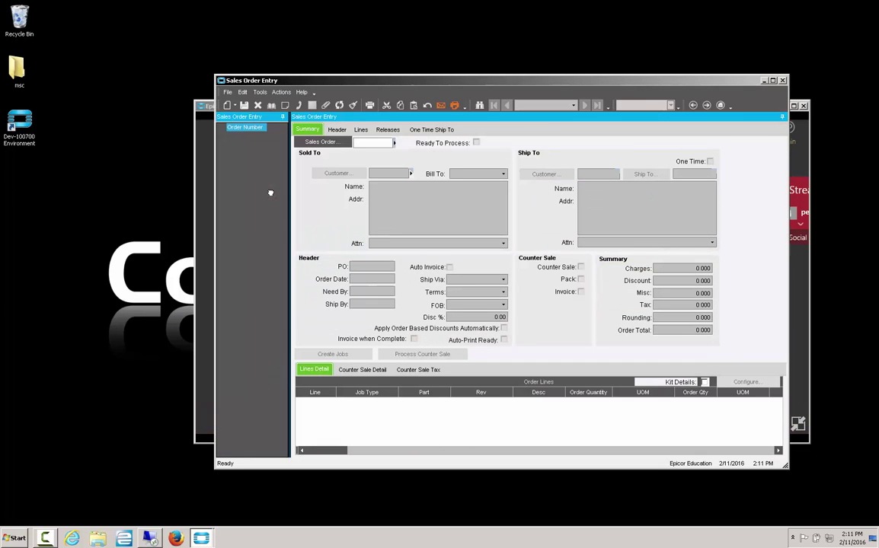
# Step: Load sales order 5362, accept the credit-hold warning, and print the Sales Order Acknowledgement
pyautogui.write('5362')
pyautogui.press('Return')
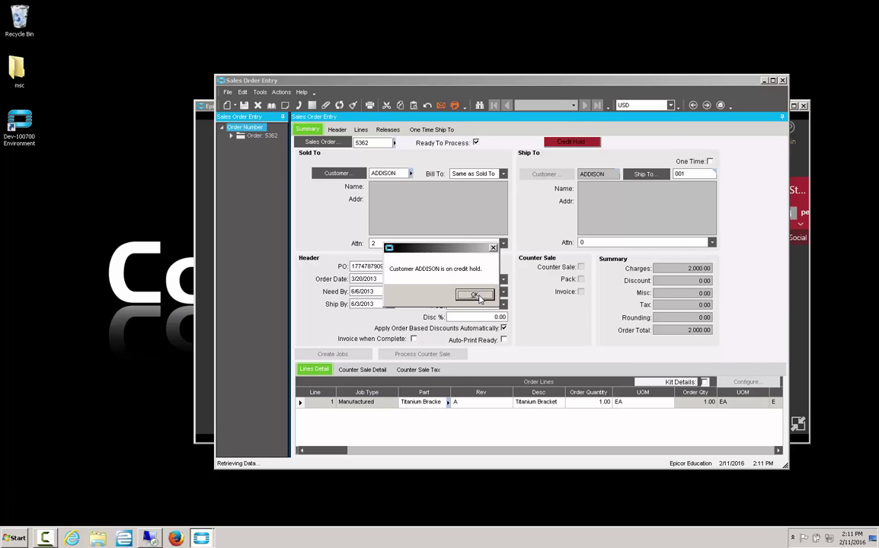
pyautogui.click(478, 297)
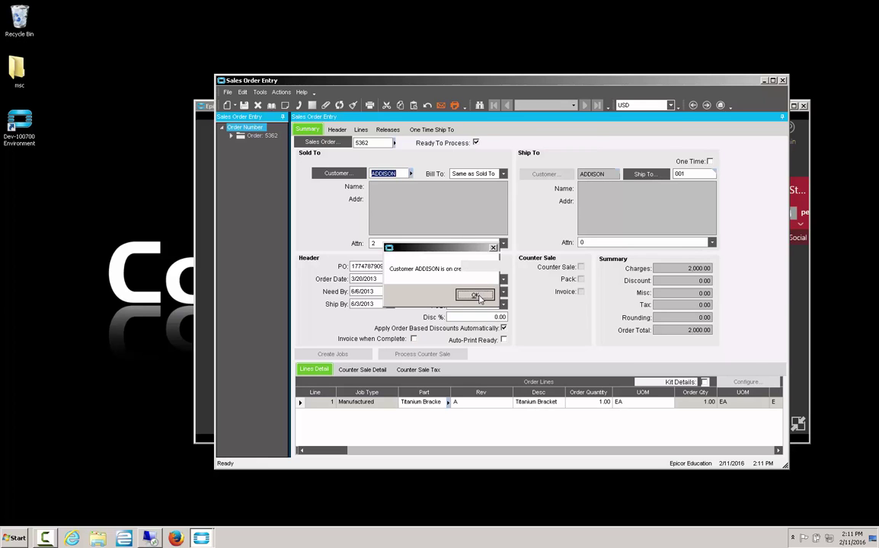
pyautogui.click(454, 106)
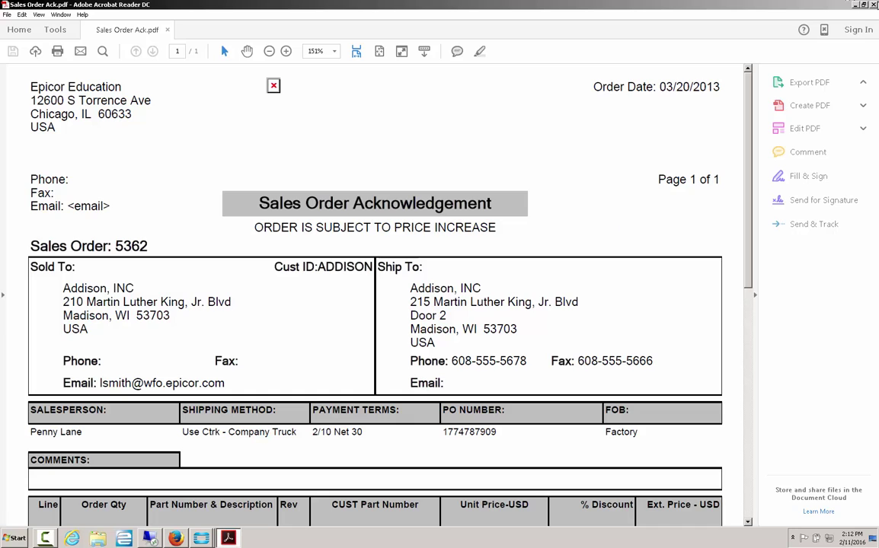
# Step: Close the Sales Order Ack PDF in Acrobat Reader and the empty Firefox window
pyautogui.click(873, 4)
pyautogui.click(874, 6)
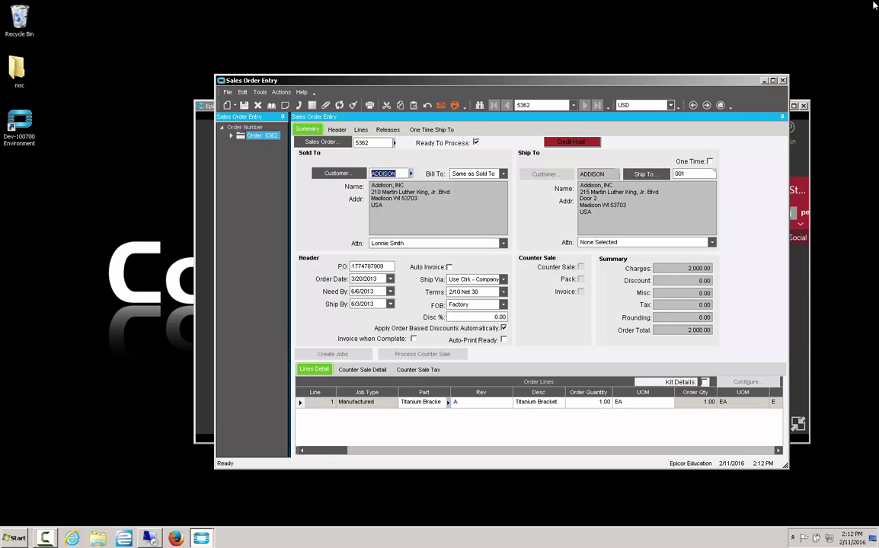